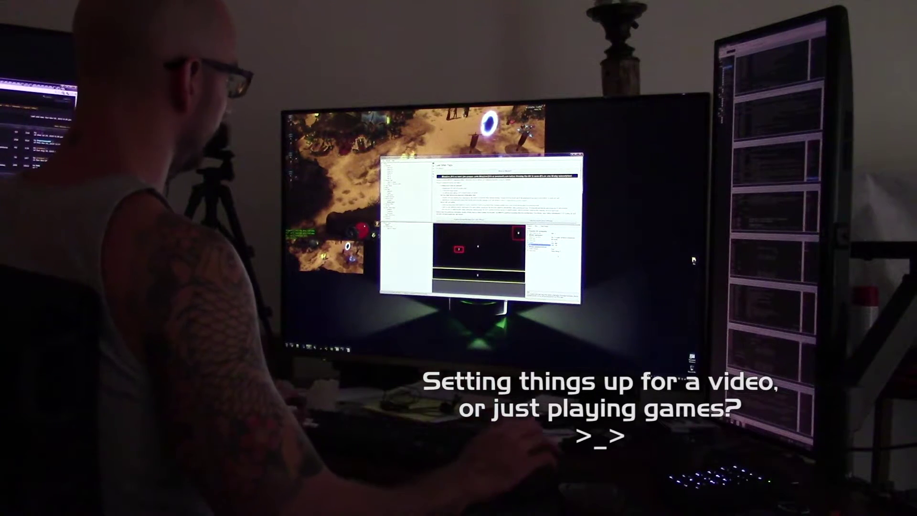
key(alt+Tab)
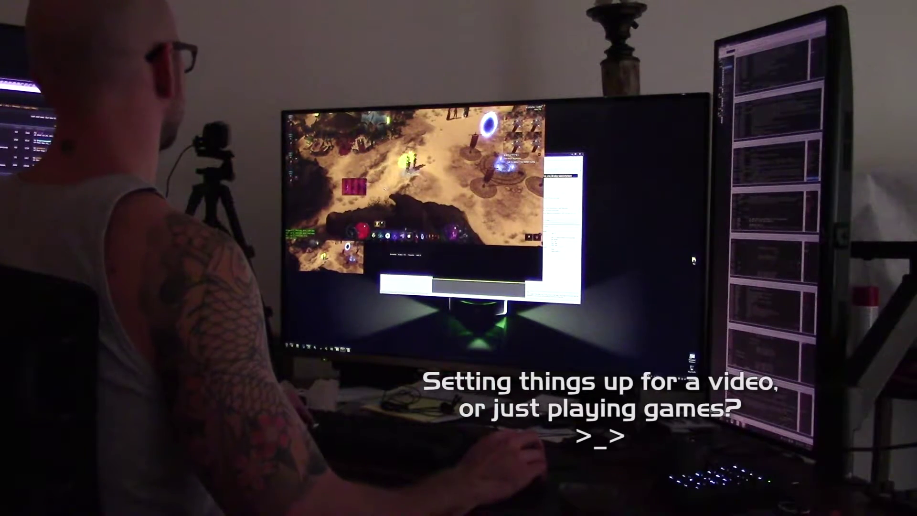